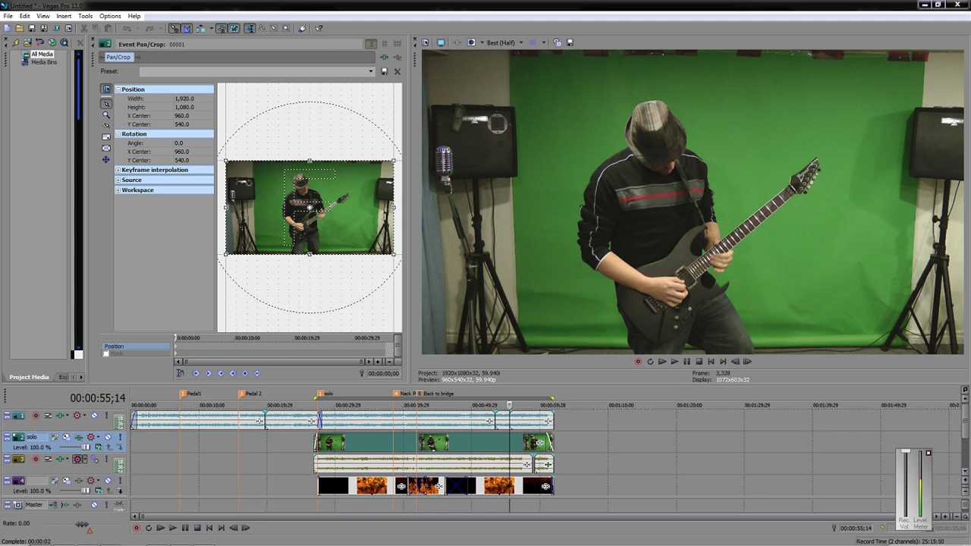
Crop the green-screen event with Pan/Crop to about 1,069 wide by 982 high, cutting off the speakers, stands and uneven edges
left_click_drag(226, 207, 267, 207)
left_click_drag(394, 207, 361, 207)
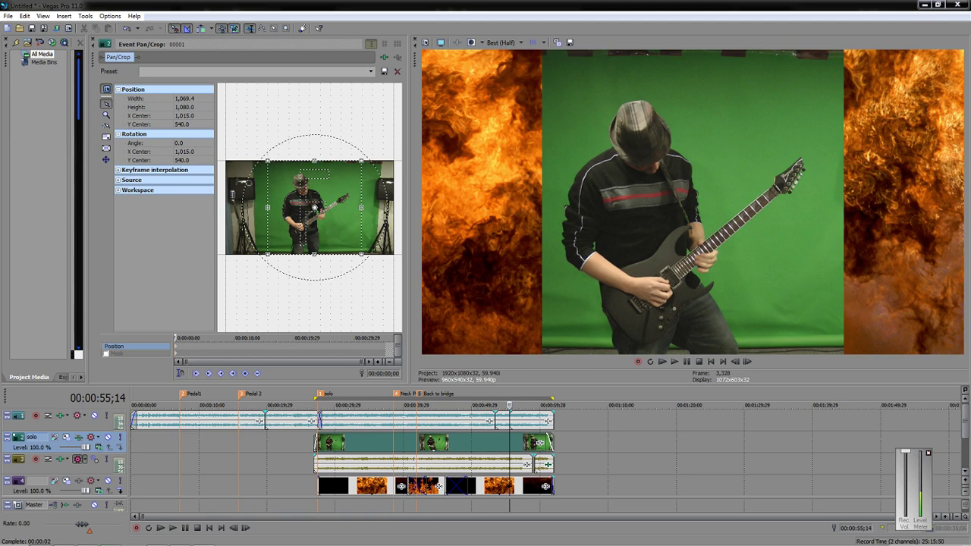
left_click_drag(314, 254, 314, 250)
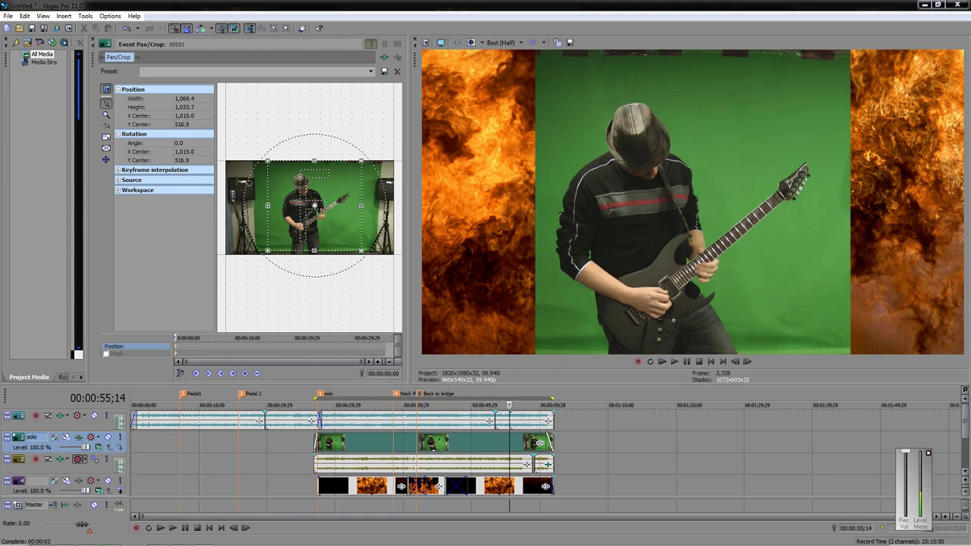
left_click_drag(314, 160, 314, 164)
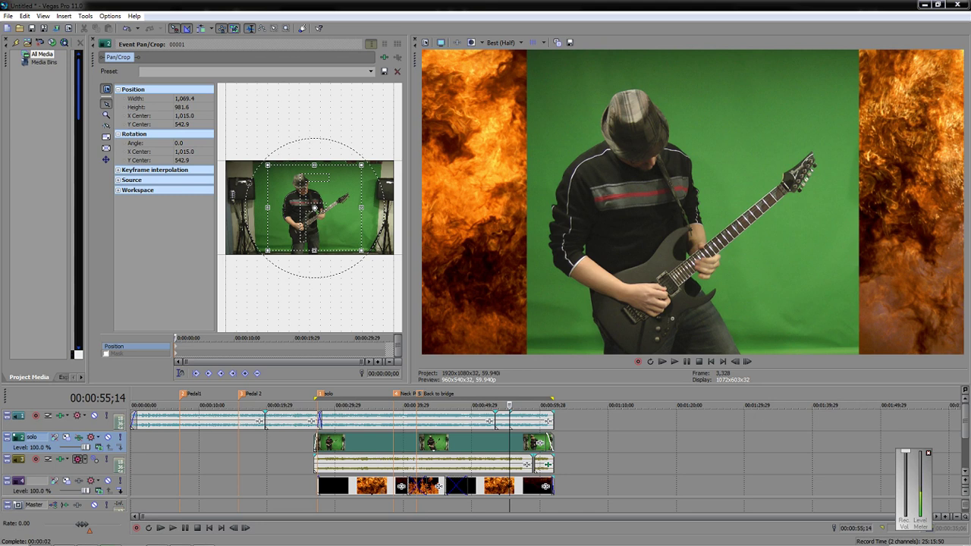
Open the solo track's effects chain and show the Chroma Keyer settings
left_click(79, 438)
left_click(78, 437)
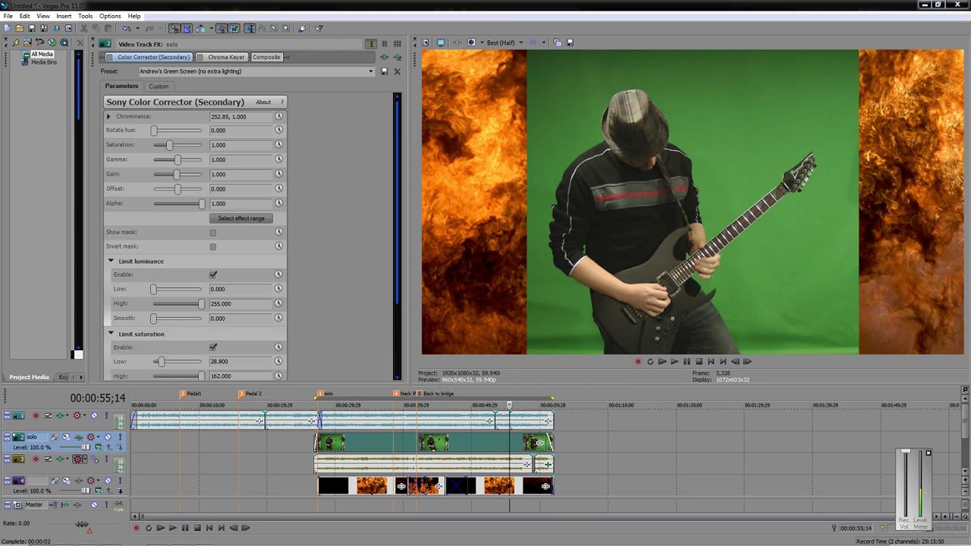
left_click(225, 57)
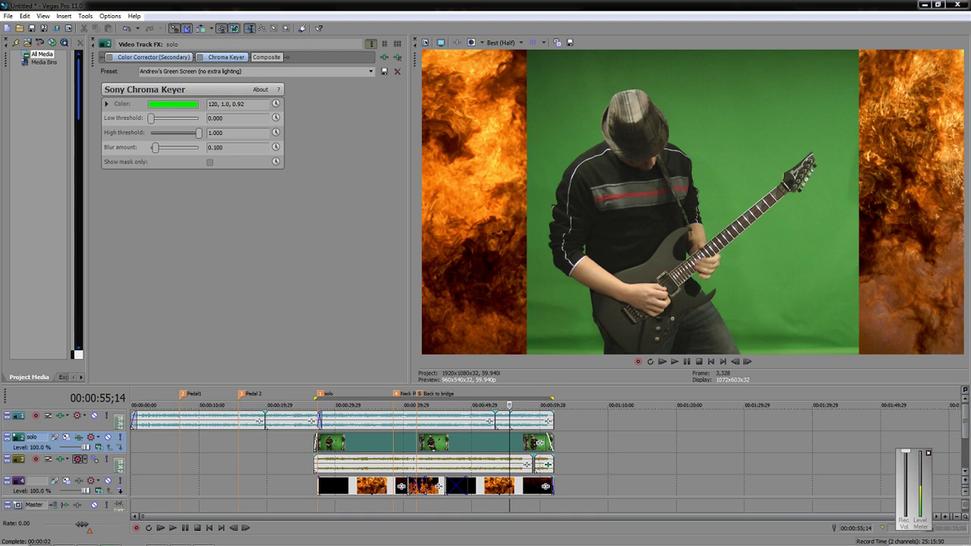
Try keying the raw green backdrop with Chroma Keyer colour 111, 0.52, 0.61 and the keyer enabled
left_click(173, 104)
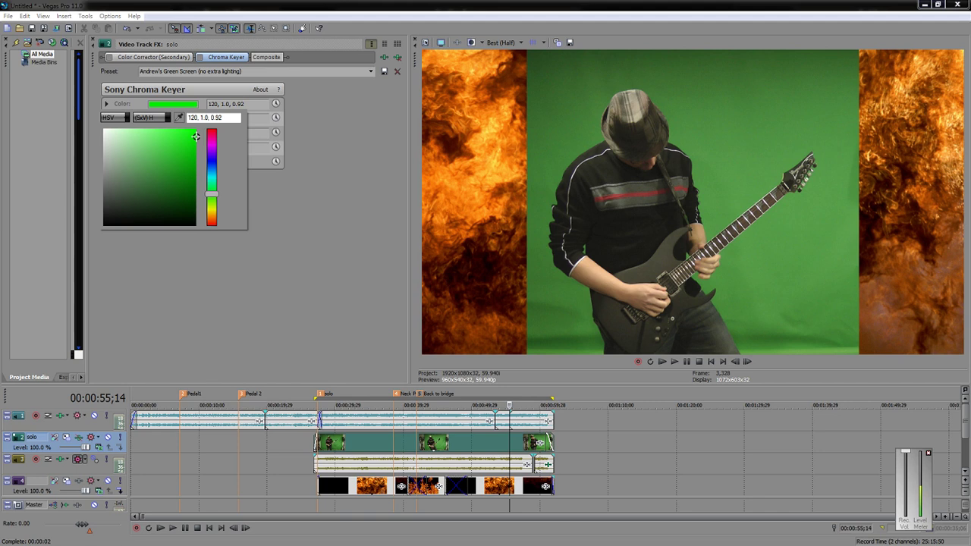
left_click_drag(196, 136, 151, 167)
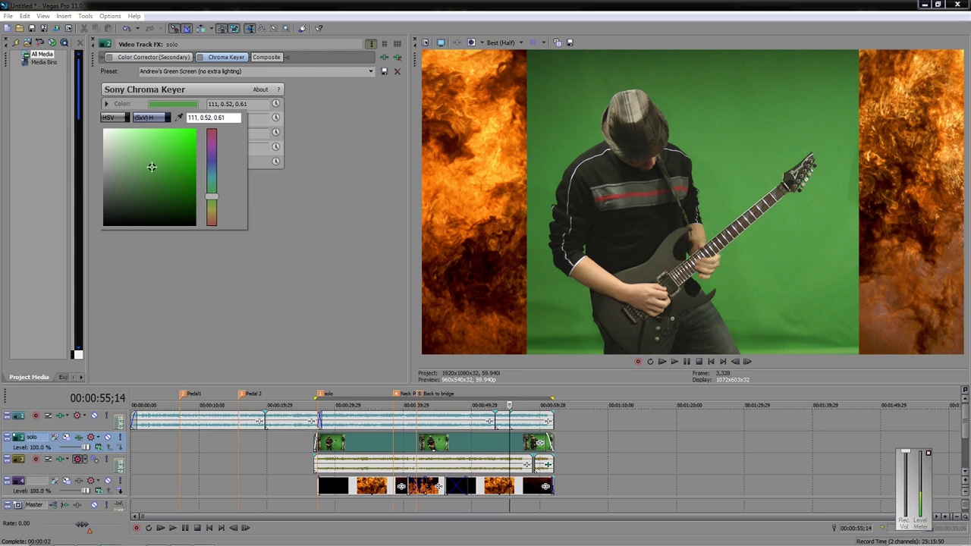
left_click(304, 91)
left_click(201, 57)
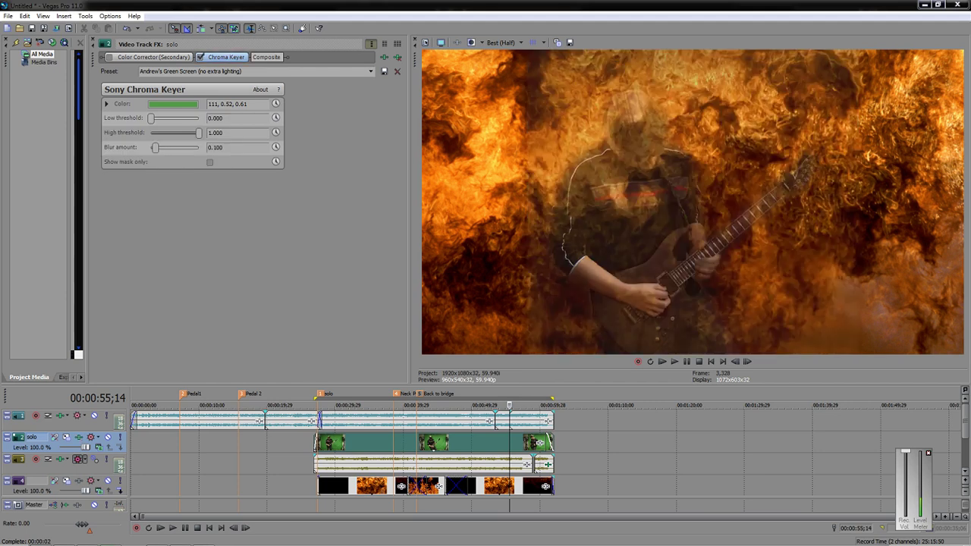
Solo the guitarist's video track to hide the fire background, and try out the Chroma Keyer's high and low thresholds
left_click(120, 481)
left_click(120, 438)
left_click(120, 481)
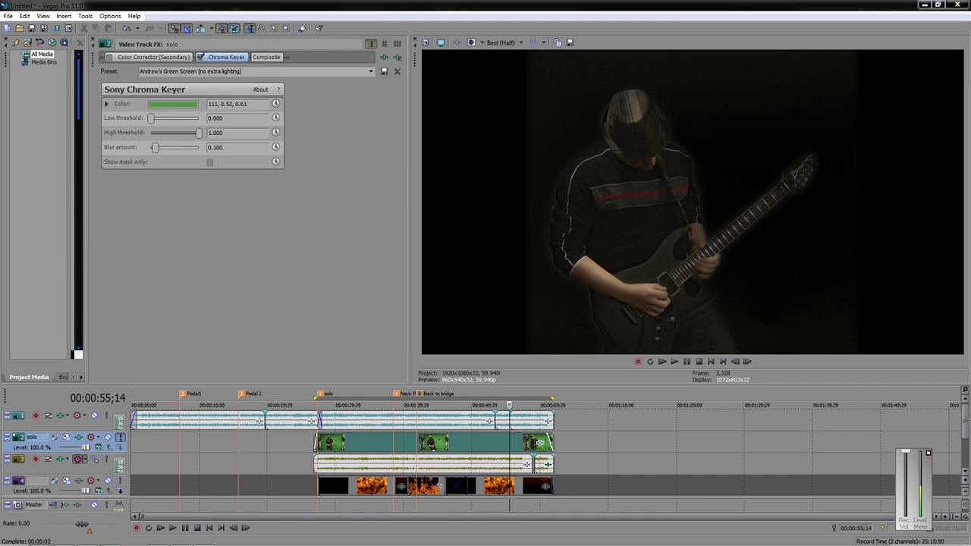
left_click_drag(199, 133, 151, 118)
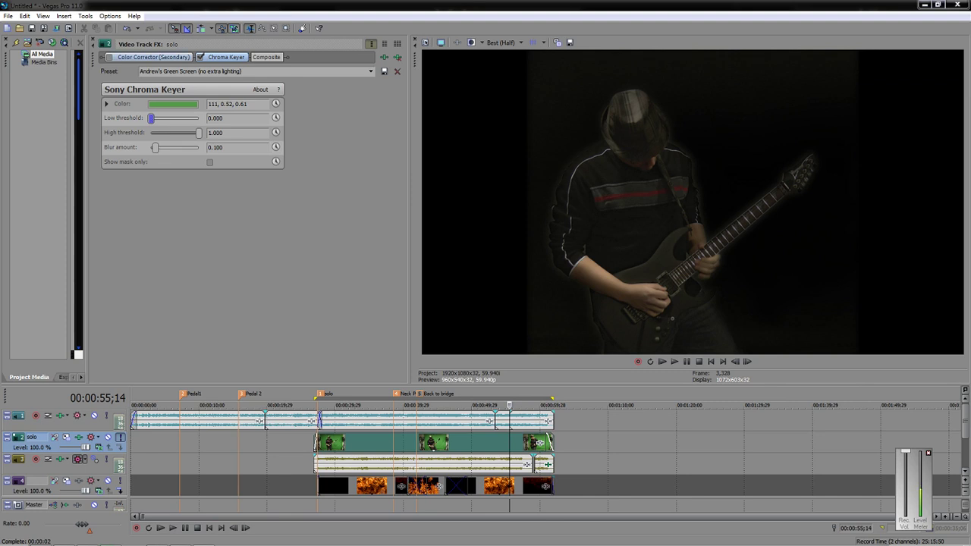
Bypass the Chroma Keyer and enable the Color Corrector (Secondary) on the solo track
left_click(200, 57)
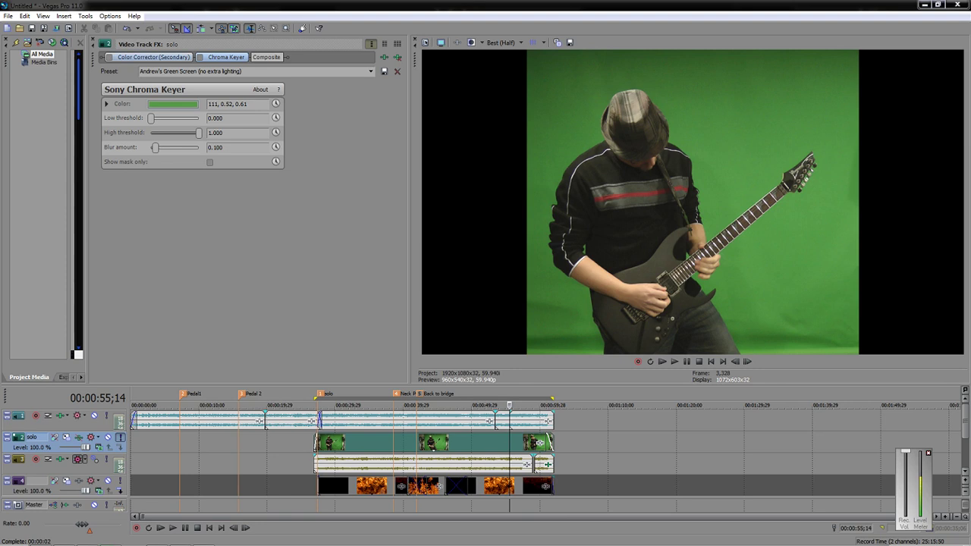
left_click(153, 56)
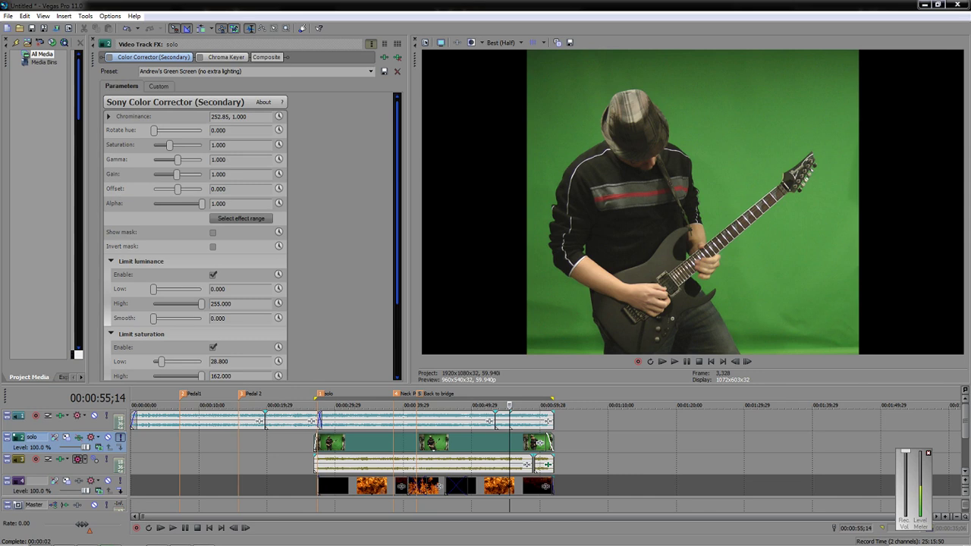
left_click(159, 85)
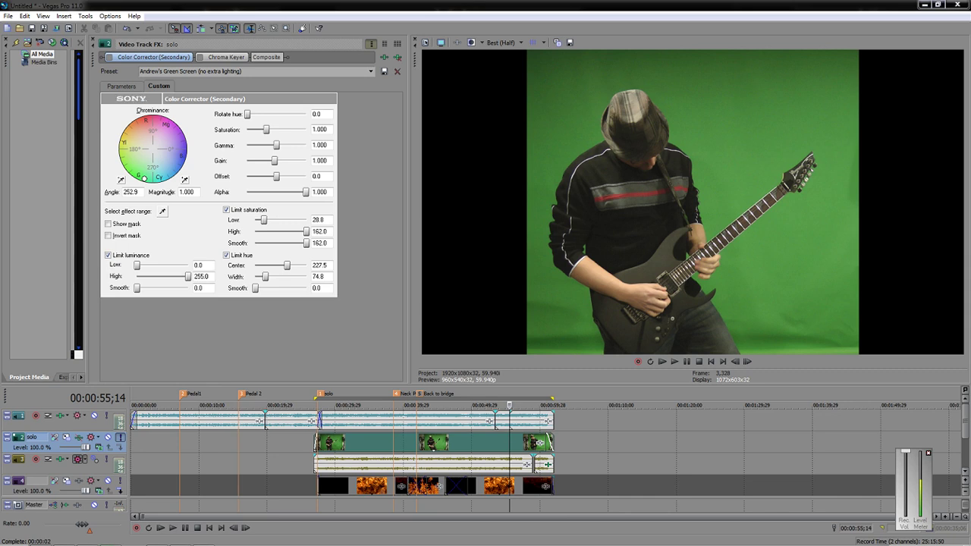
left_click(121, 86)
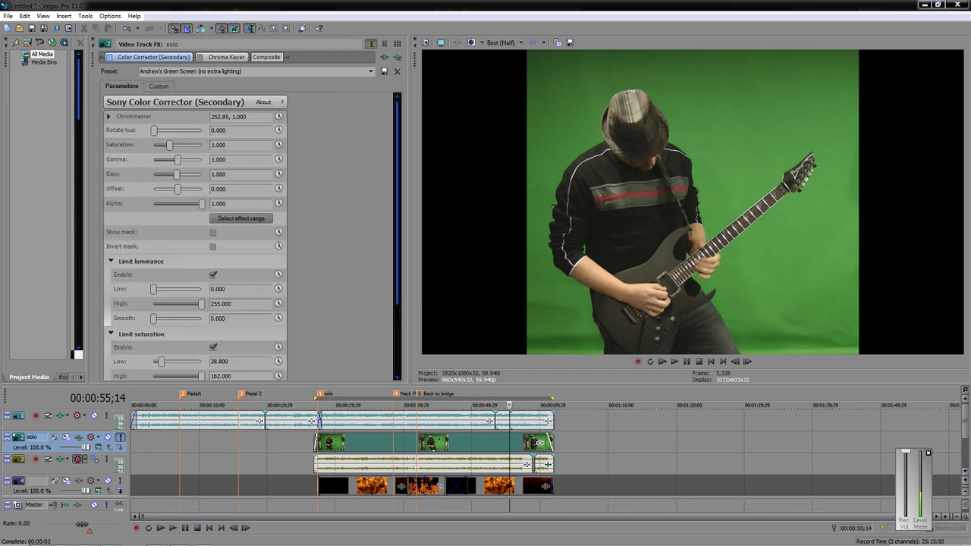
left_click(110, 56)
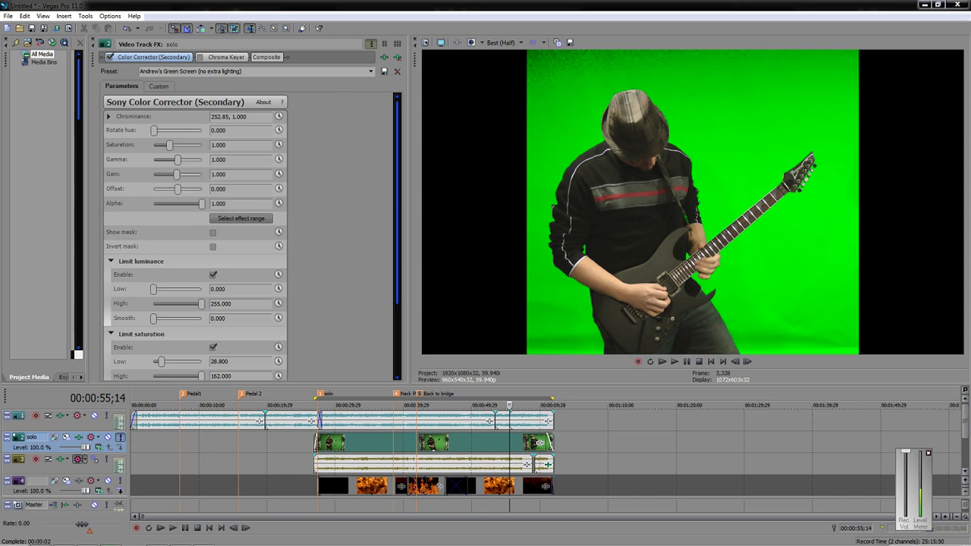
Disable the Color Corrector's hue, saturation and luminance limits, and re-enable the luminance and saturation limits to compare their effect
scroll(195, 237, "down", 3)
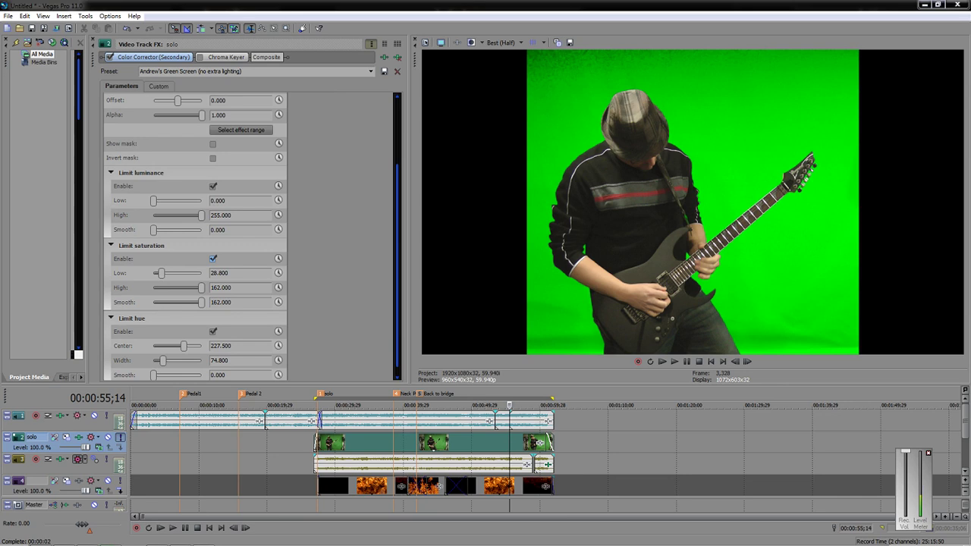
left_click(213, 331)
left_click(214, 258)
left_click(213, 186)
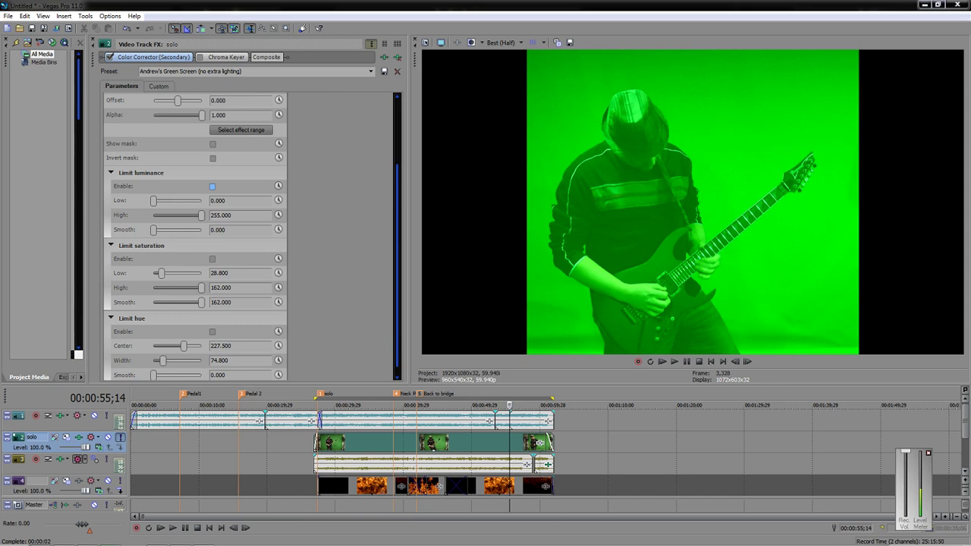
left_click(213, 186)
left_click(214, 259)
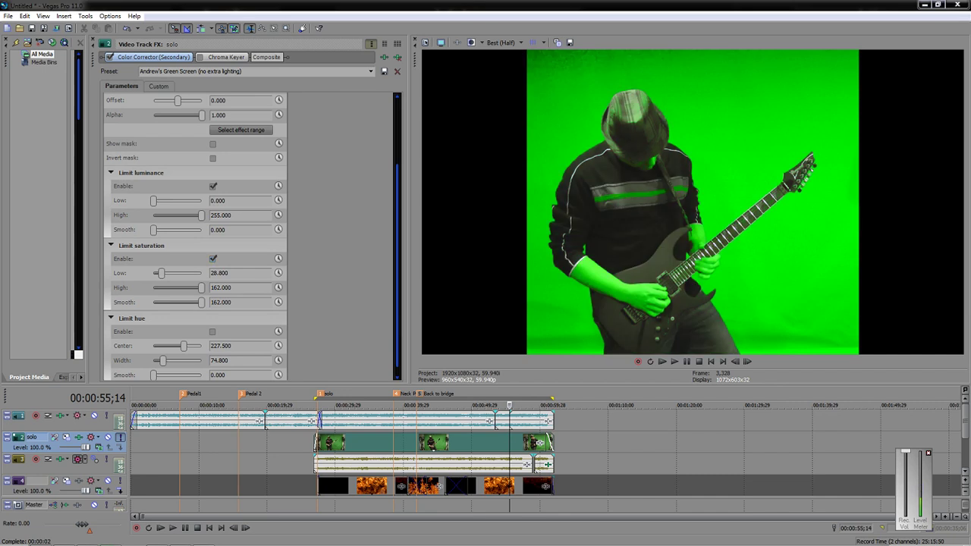
Try saturation low 61.389, hue center 132.632 and width 360, luminance low 18.789 and smooth 88.579, and reload the saved green-screen preset
mouse_move(161, 273)
left_mouse_down()
mouse_move(178, 273)
mouse_move(158, 272)
left_mouse_up()
left_click(212, 332)
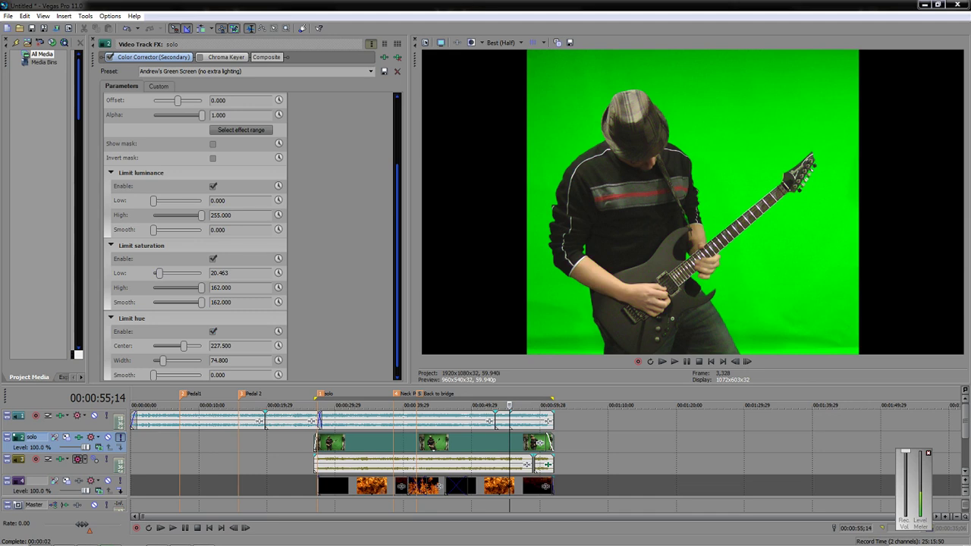
left_click_drag(183, 346, 202, 360)
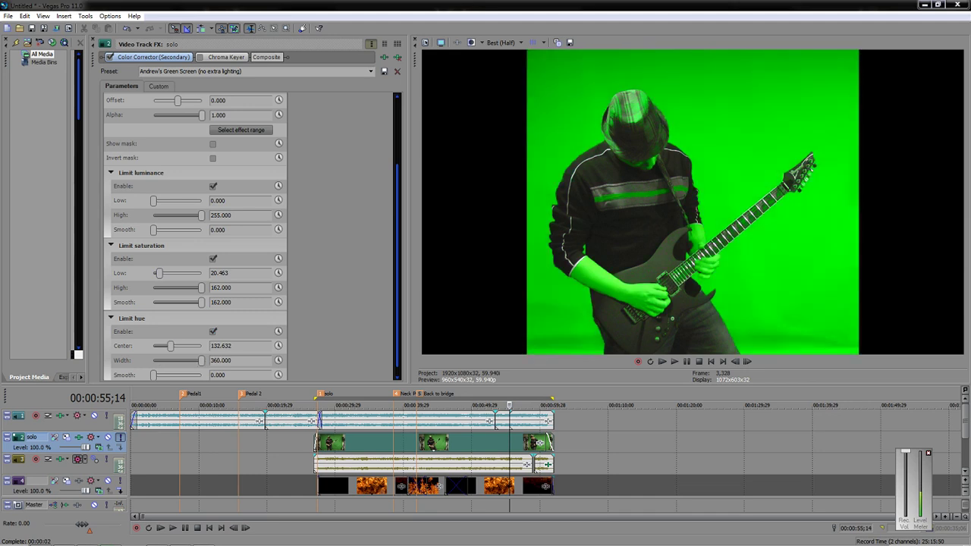
left_click_drag(158, 272, 172, 272)
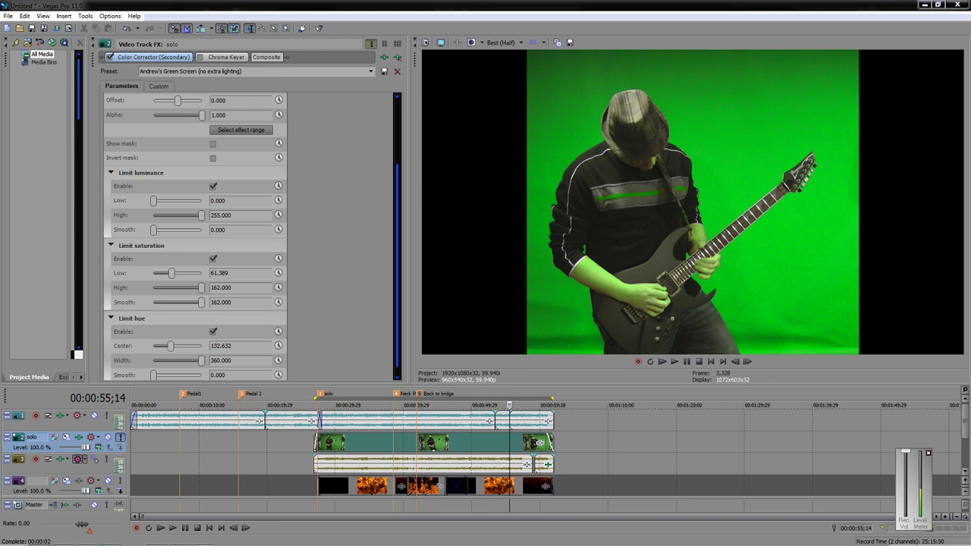
left_click_drag(153, 230, 157, 201)
left_click(370, 71)
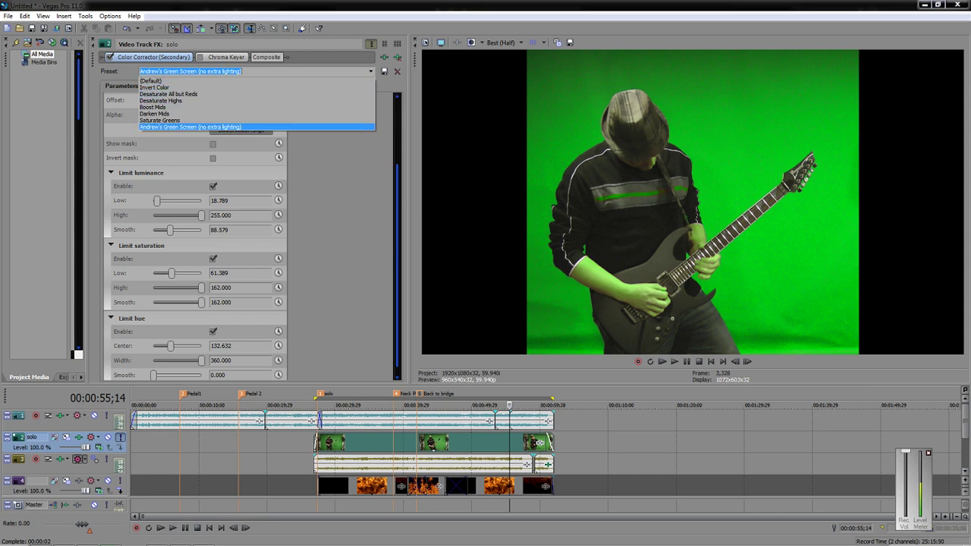
left_click(190, 126)
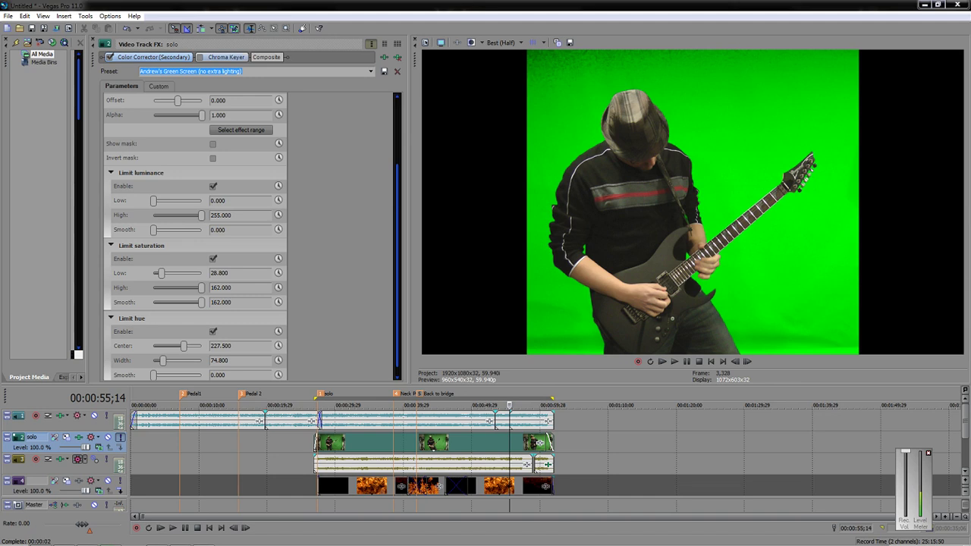
Set the Chroma Keyer colour to the corrected bright green, 120, 1.0, 0.91, and enable the keyer
left_click(226, 57)
left_click(173, 103)
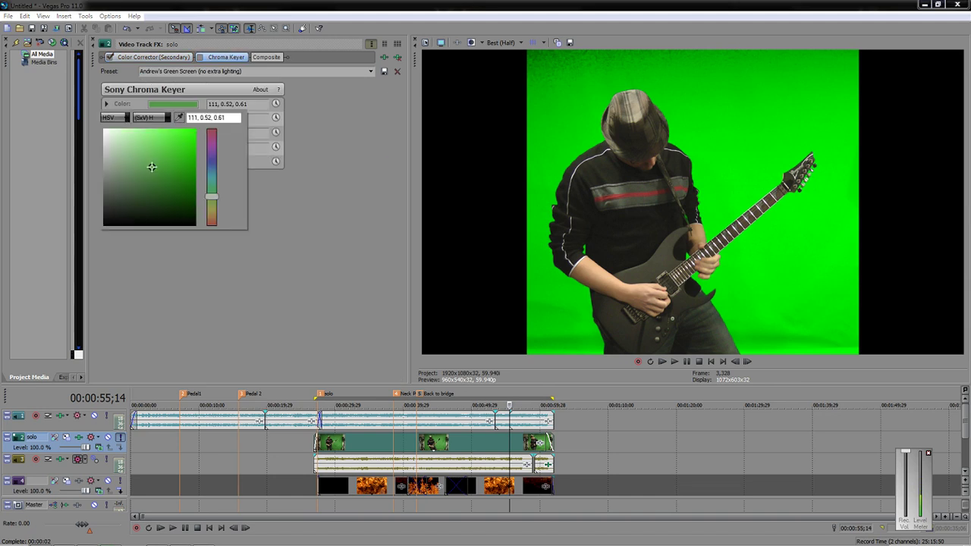
left_click_drag(152, 167, 196, 136)
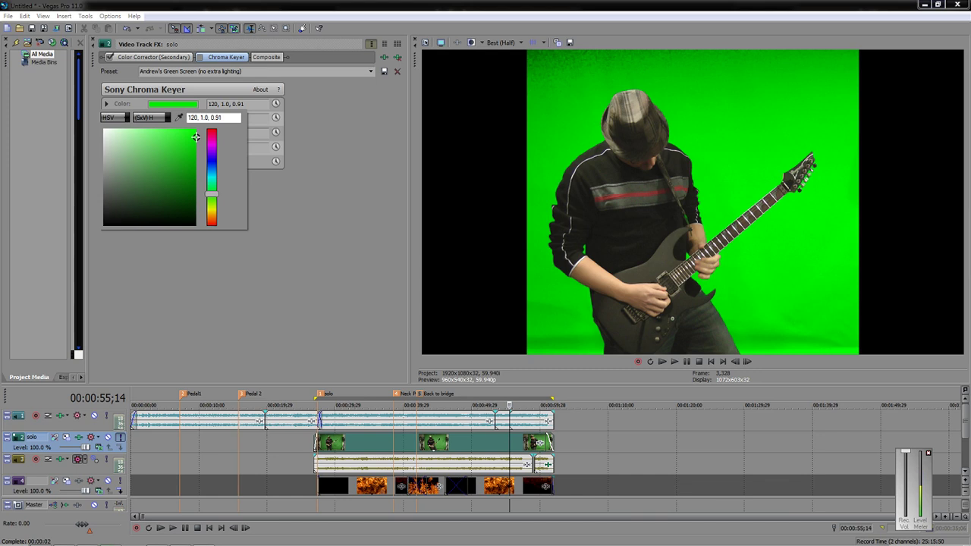
key("Escape")
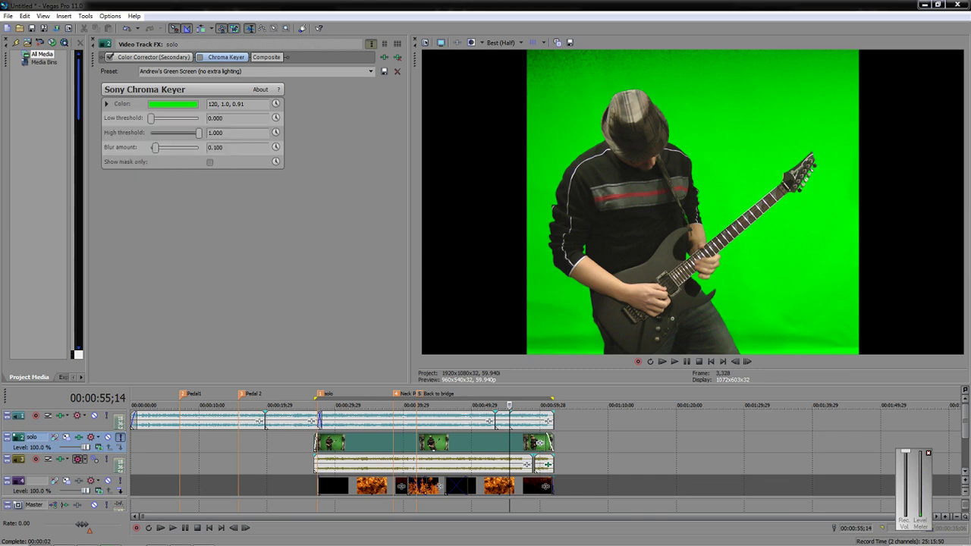
left_click(200, 57)
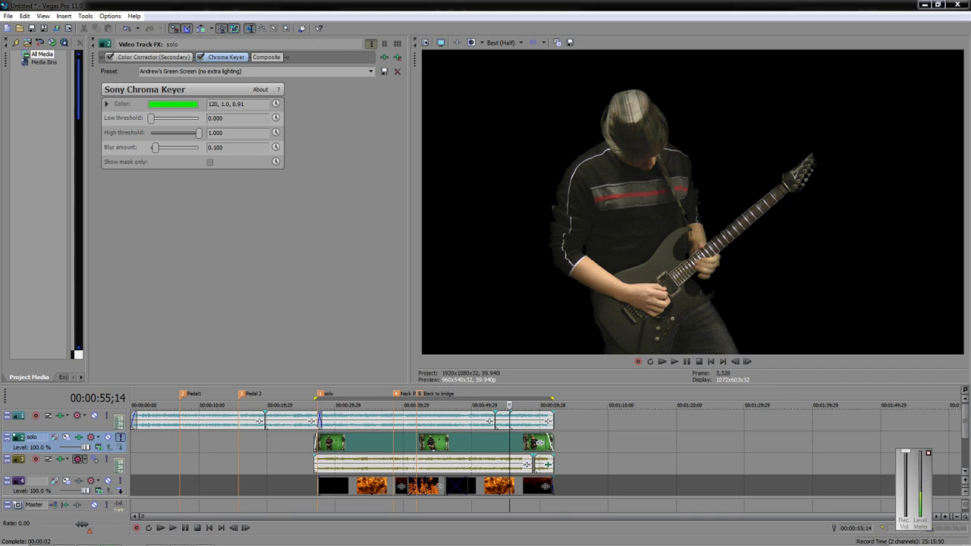
Apply the saved green-screen (no extra lighting) preset to the Chroma Keyer and bring the fire background track back into the preview
mouse_move(155, 147)
left_mouse_down()
mouse_move(198, 147)
mouse_move(151, 147)
mouse_move(159, 147)
left_mouse_up()
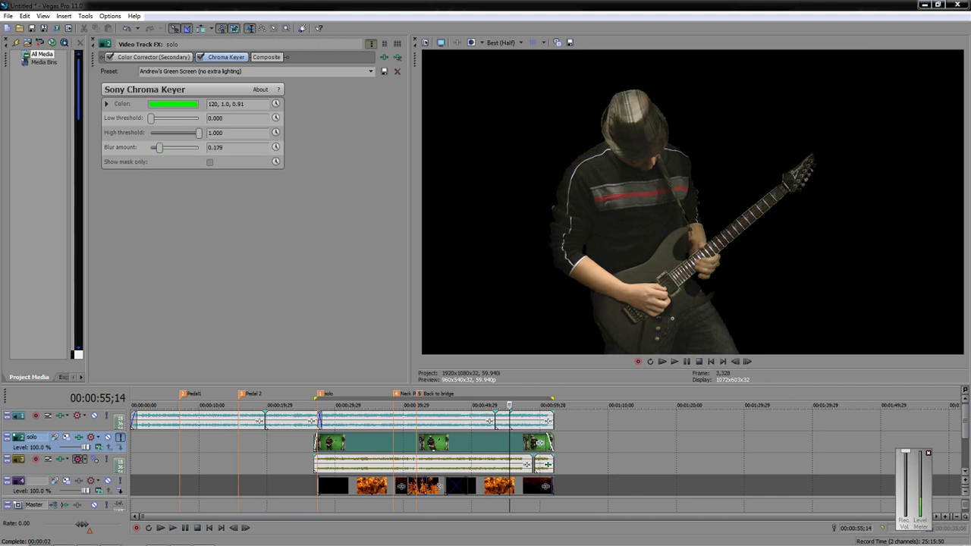
left_click(370, 72)
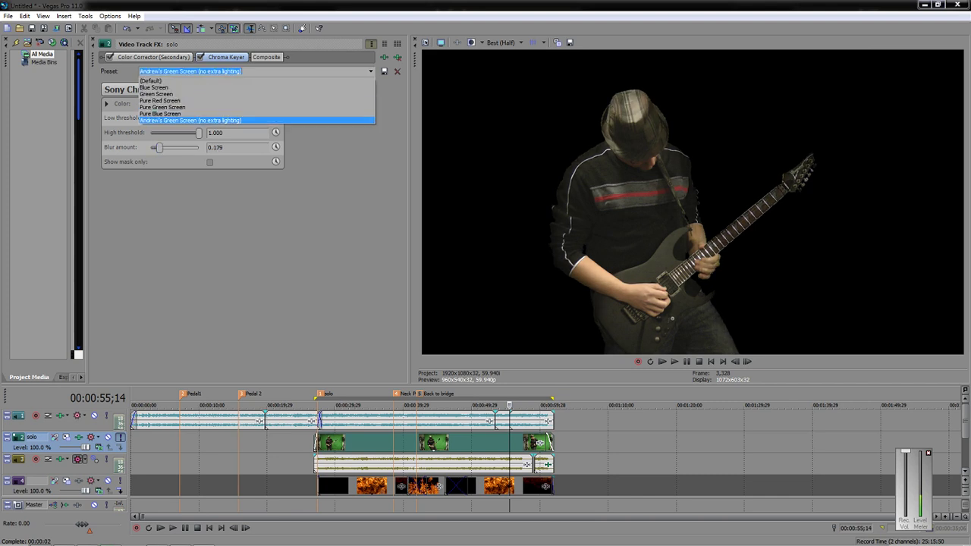
left_click(190, 120)
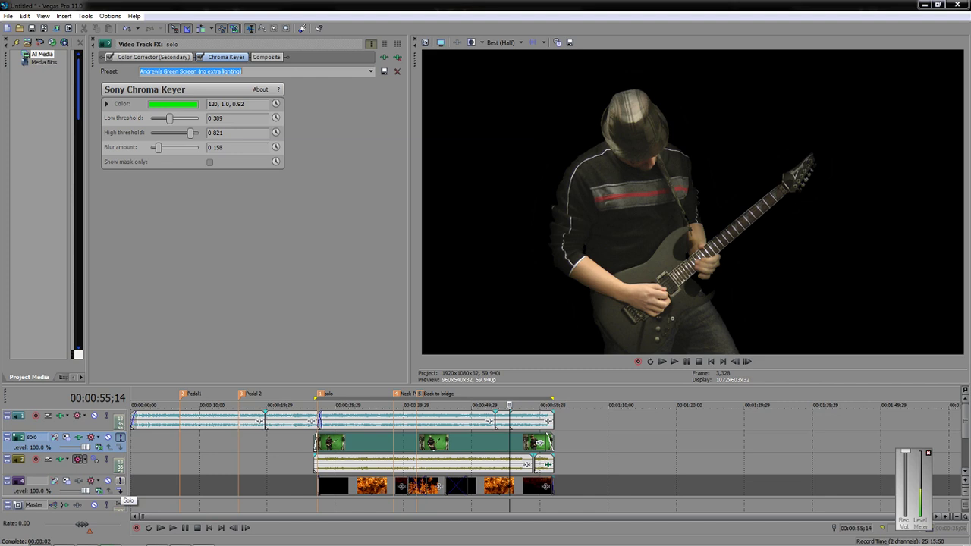
left_click(120, 483)
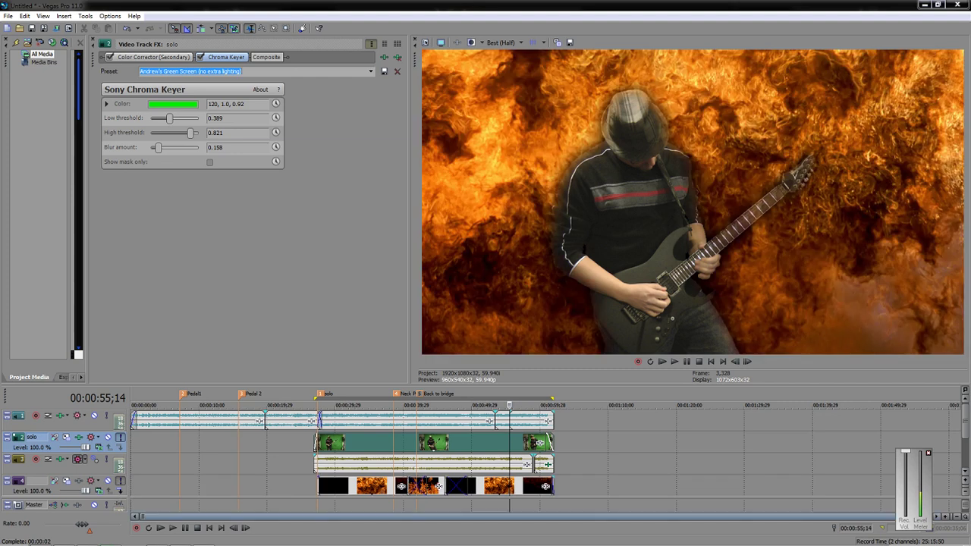
Play back the keyed guitarist over the fire, set the preview quality to Draft (Auto), and stop playback
left_click(173, 527)
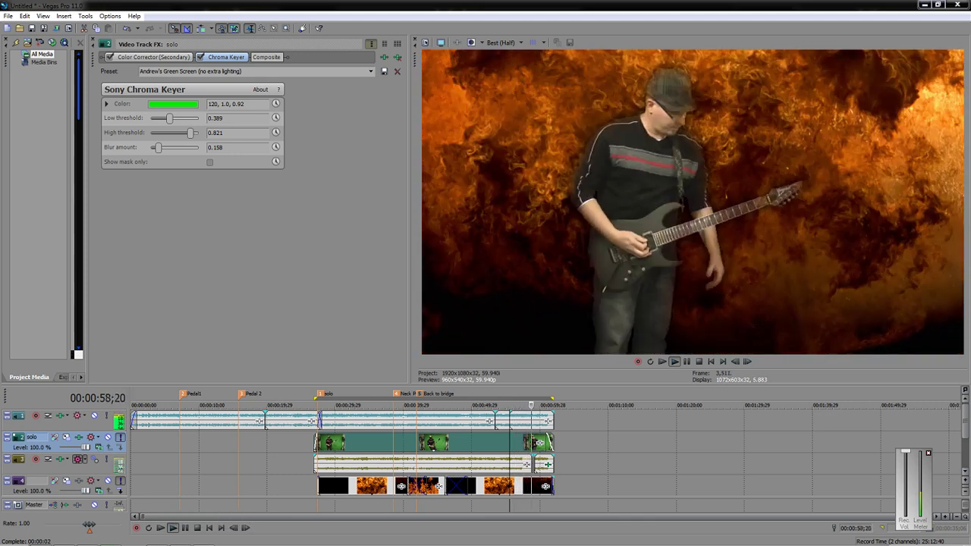
left_click(504, 42)
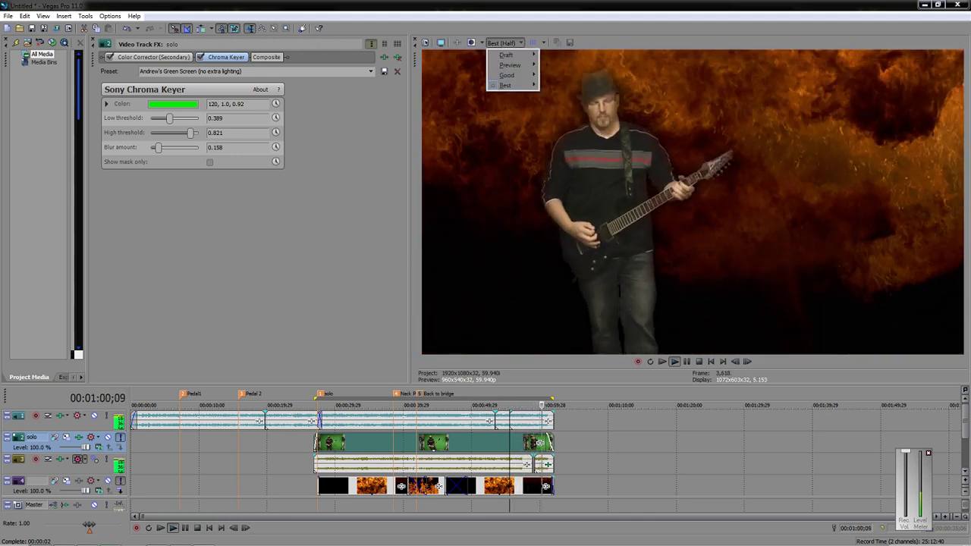
mouse_move(511, 54)
left_click(557, 55)
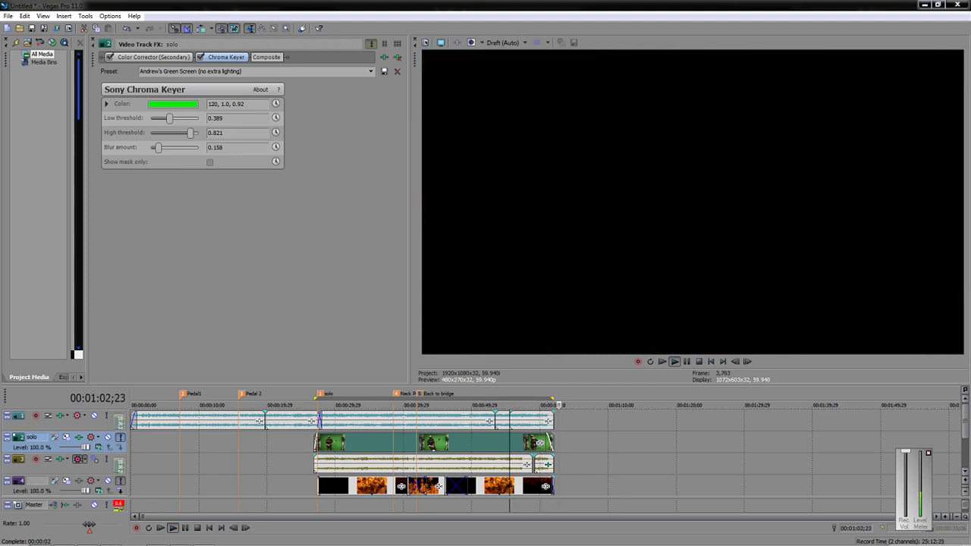
key("space")
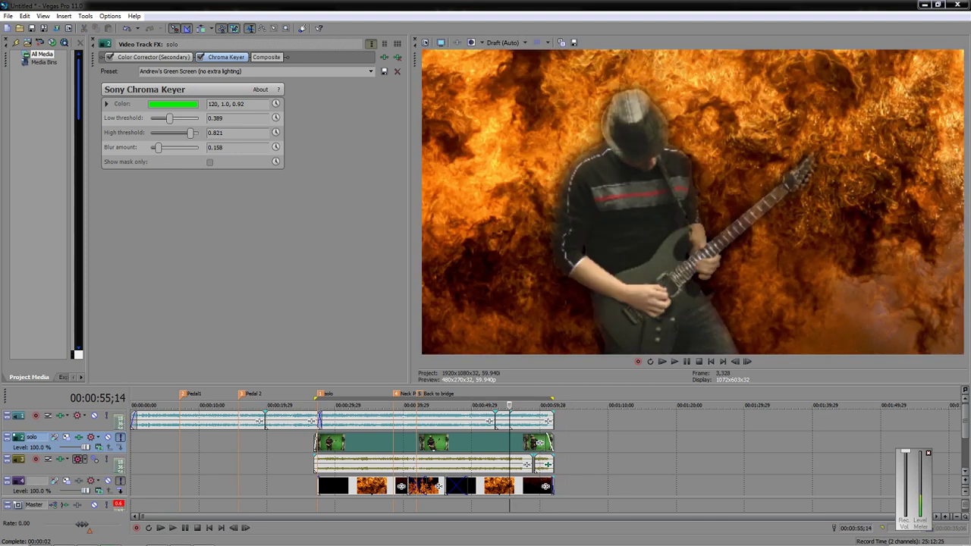